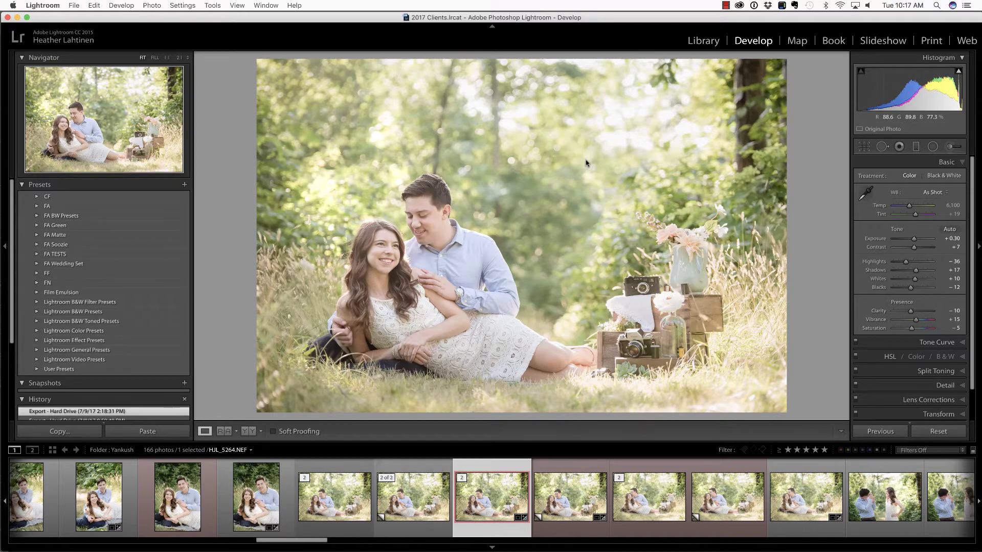
Step: Compare the before version, then show the crop overlay with aspect presets, Original checked
key("backslash")
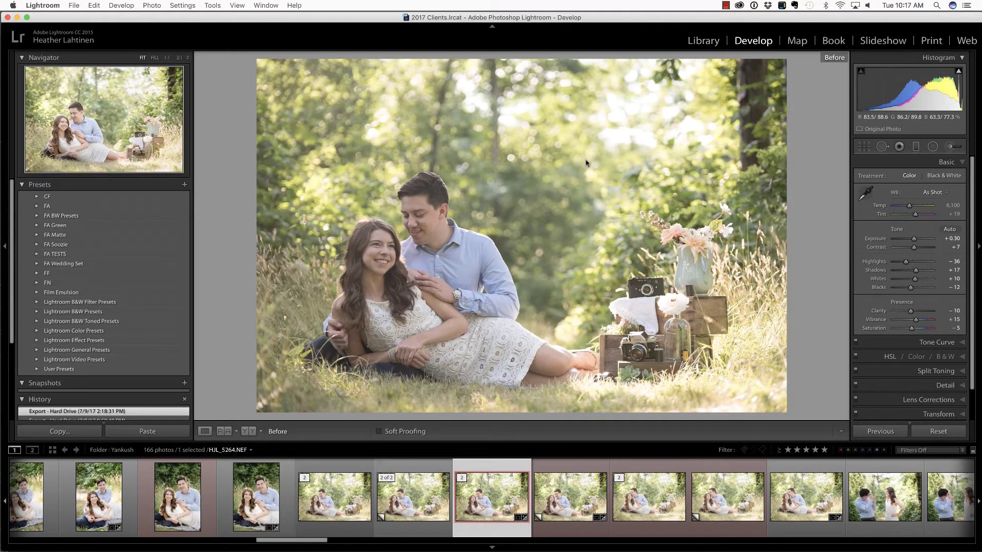
key("backslash")
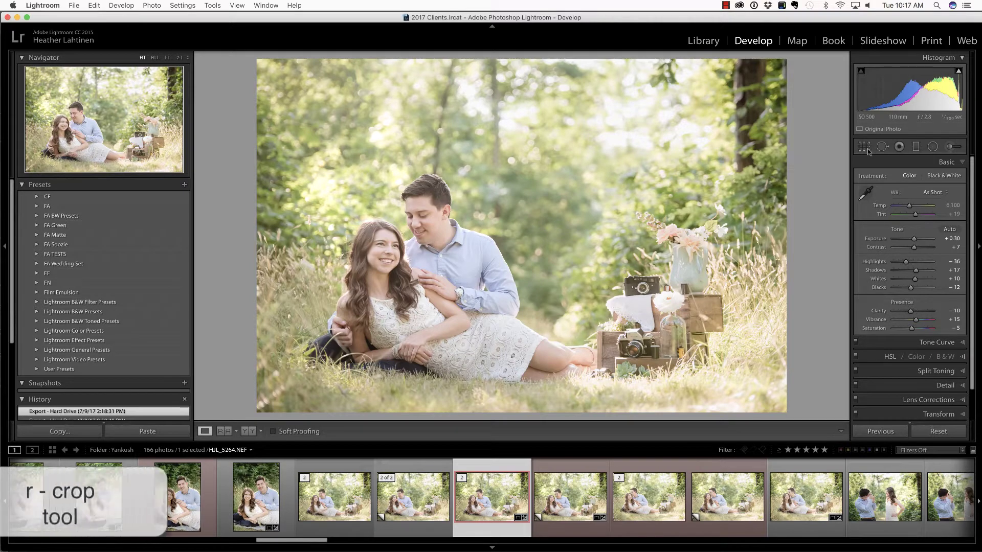
key("r")
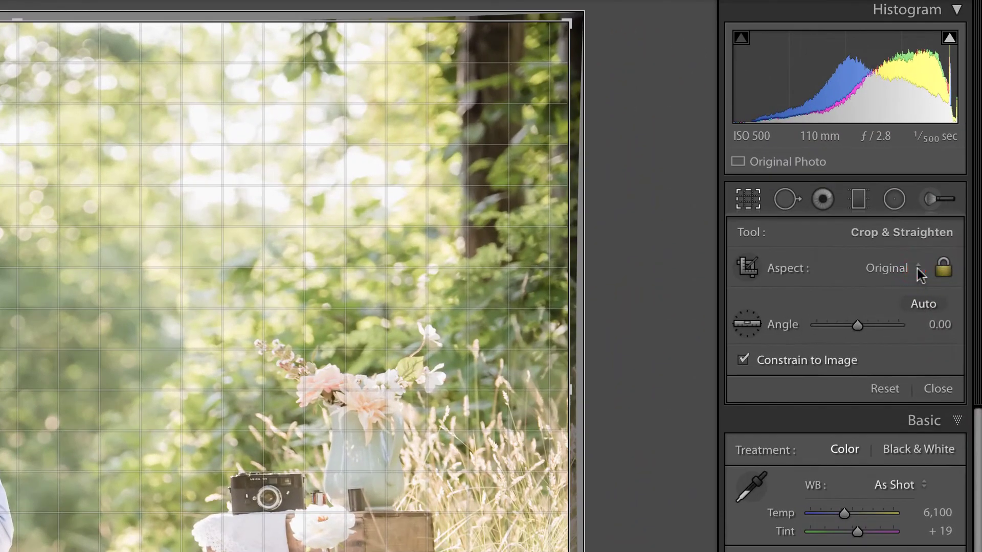
left_click(923, 244)
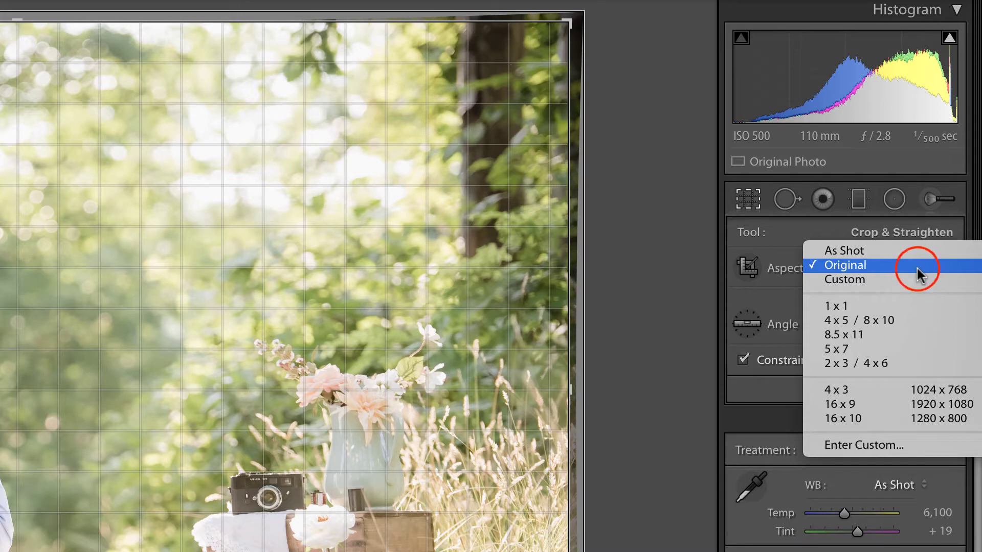
Step: Keep Original, unlock the aspect ratio, and crop to a wide strip framing the couple left
left_click(916, 266)
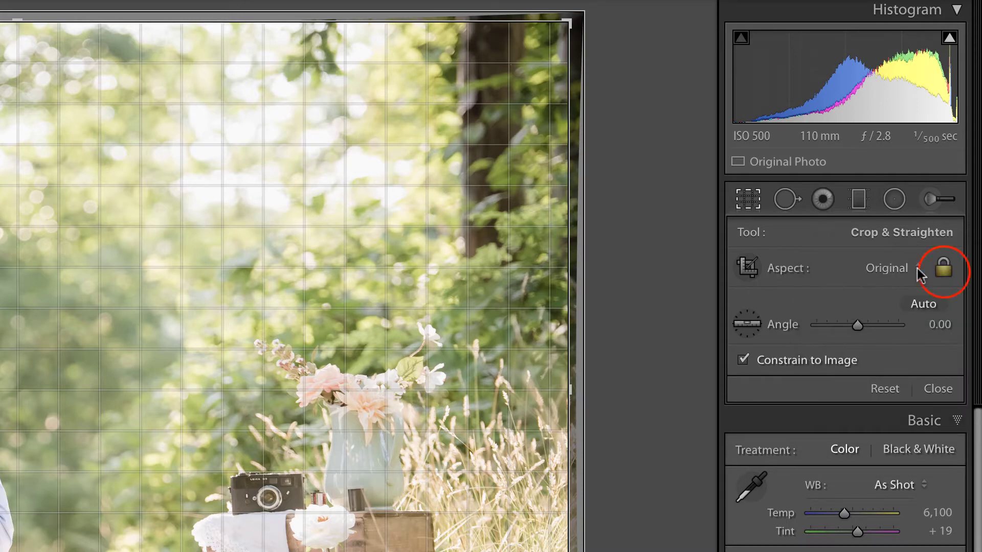
left_click(942, 271)
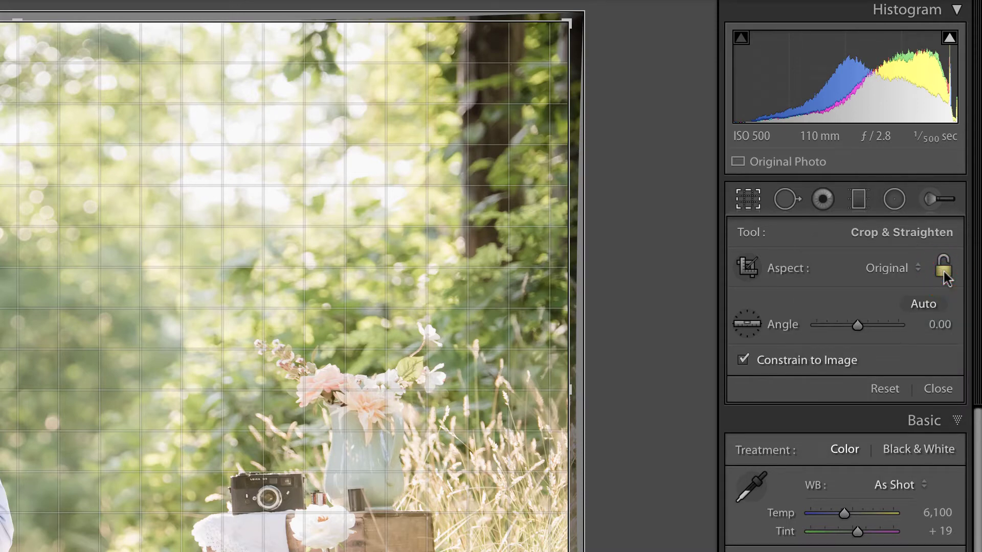
left_click_drag(569, 388, 548, 377)
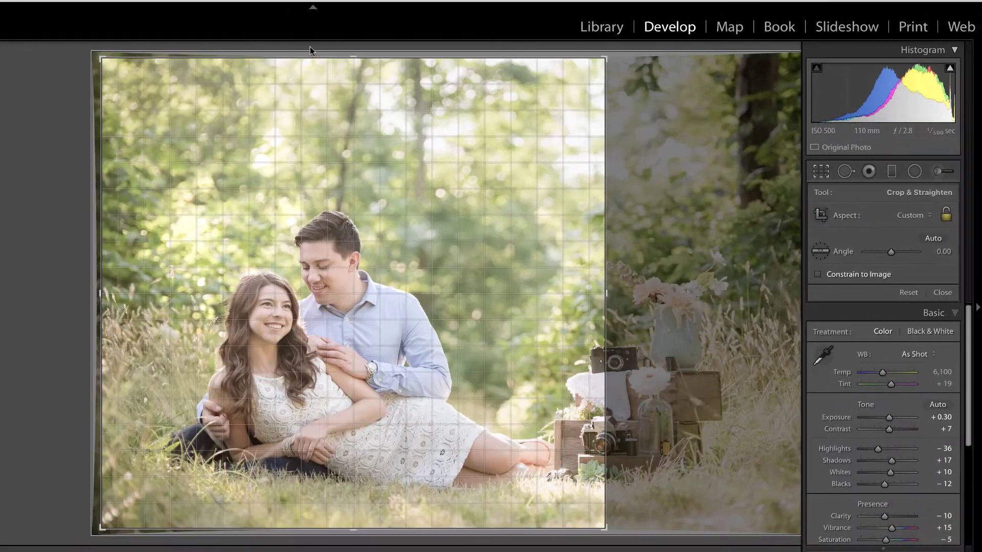
left_click_drag(352, 57, 378, 245)
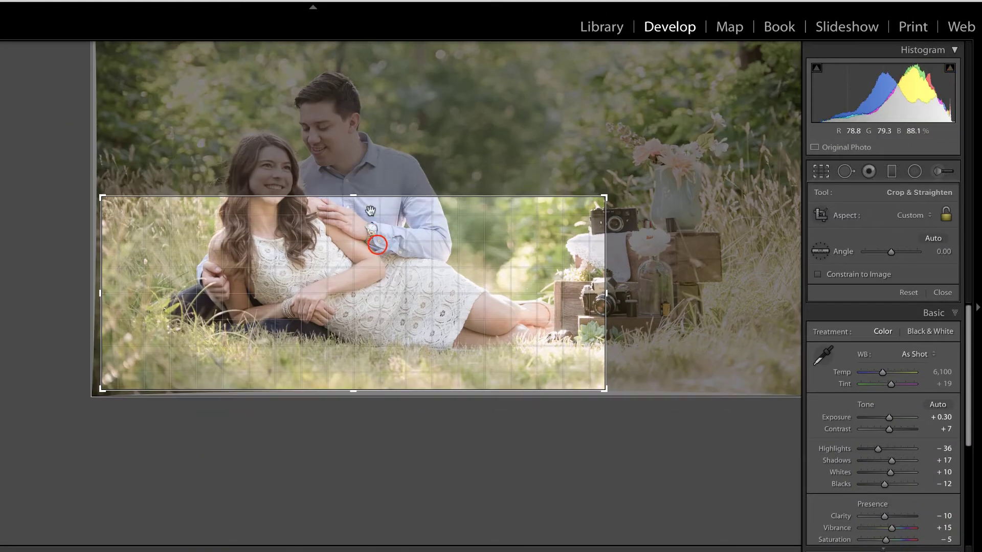
left_click_drag(371, 210, 295, 369)
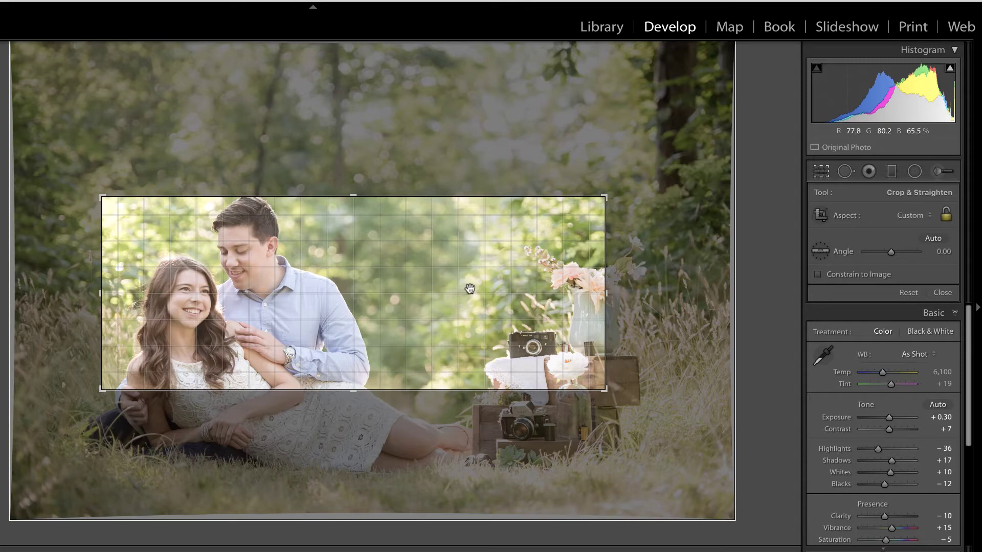
Step: Reset the crop to the full photo, lock the Original aspect ratio, and uncheck Constrain to Image
key("Escape")
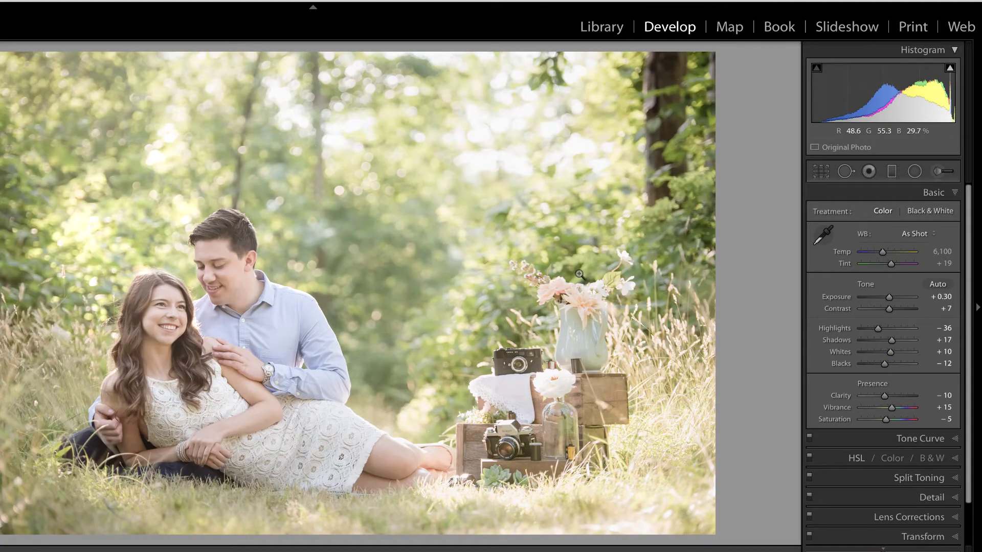
key("r")
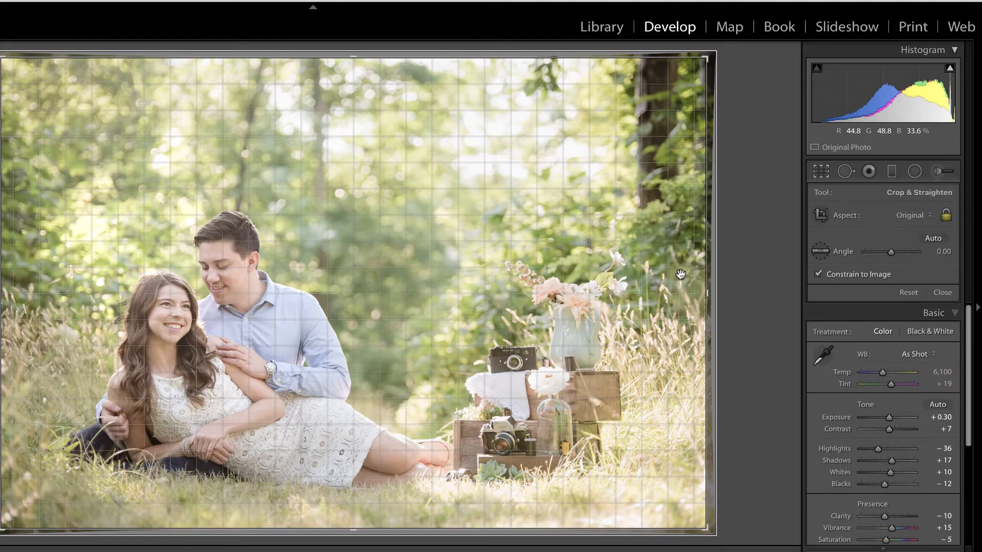
left_click(946, 216)
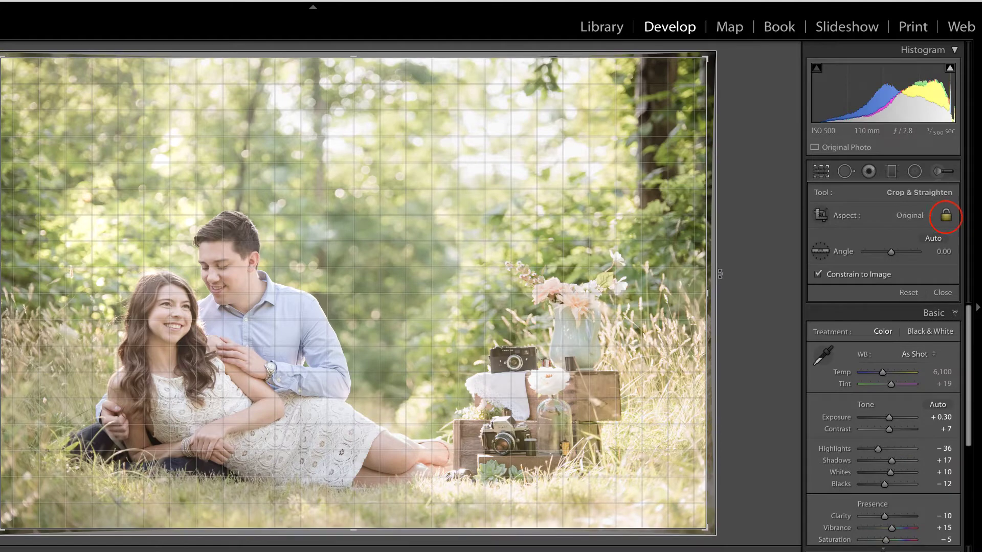
left_click(946, 217)
left_click(818, 275)
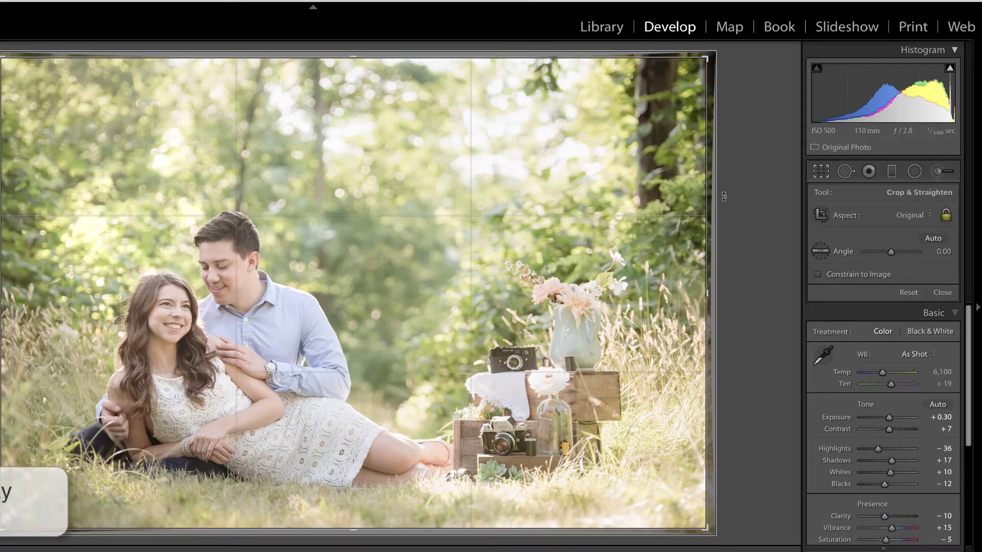
Step: Cycle the crop guide overlays through diagonal, golden ratio and spiral to the 2x3, 5x7, 4x5 print guides
key("o")
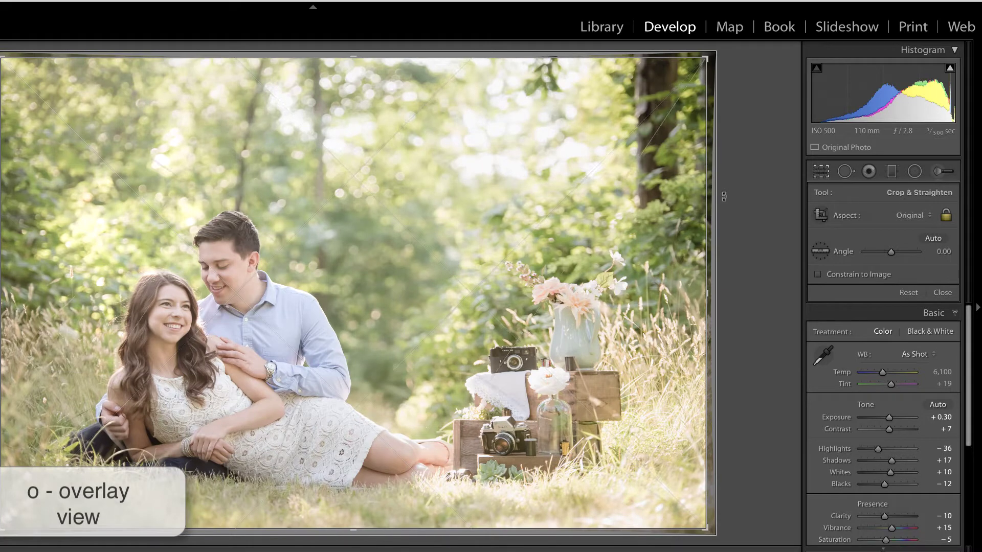
key("o")
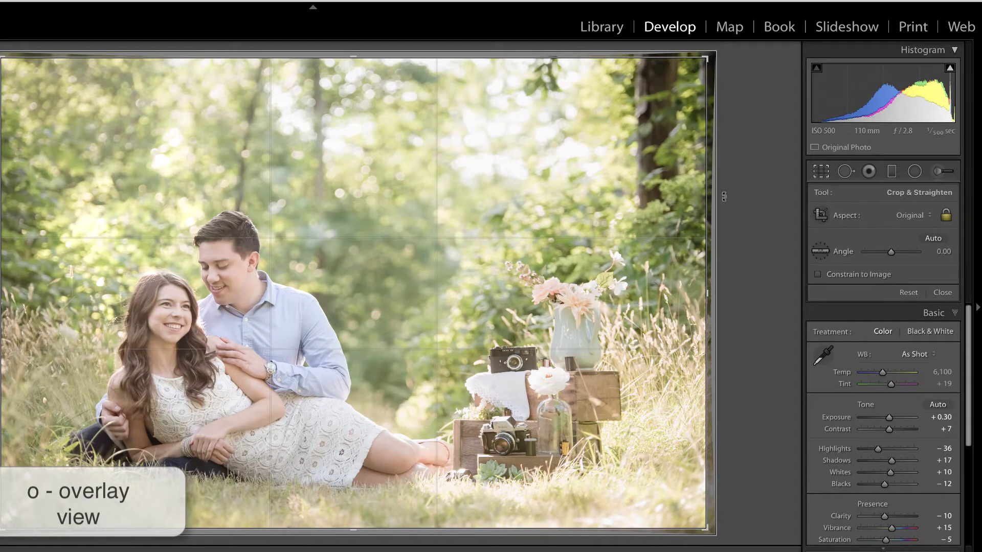
key("o")
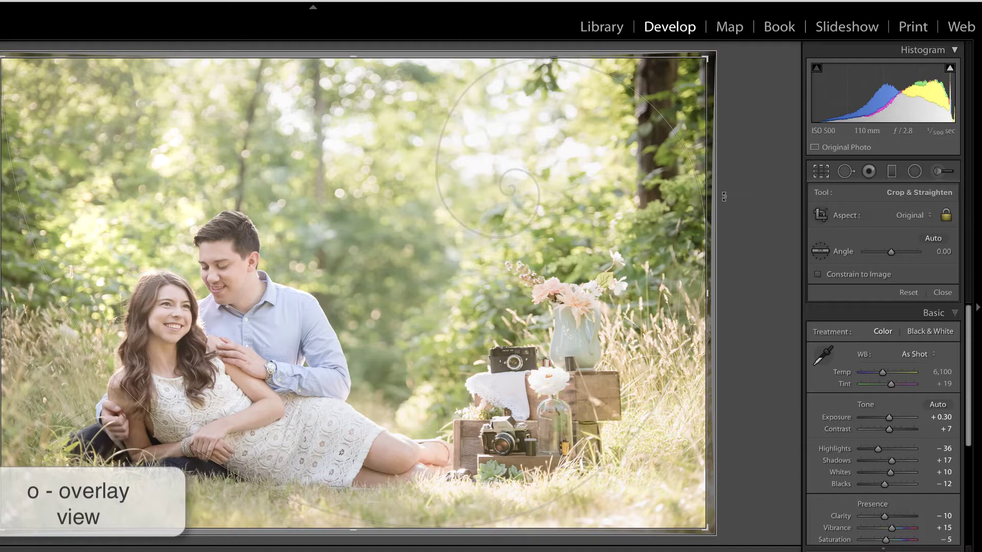
key("o")
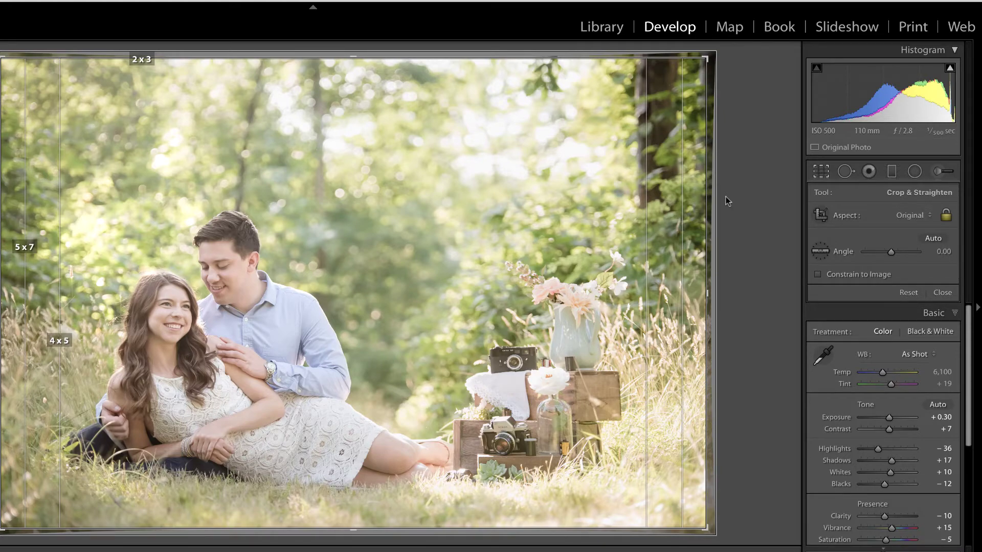
Step: Switch to the fine grid overlay and shrink the Original-ratio crop about 10–15%, nudging the photo
key("o")
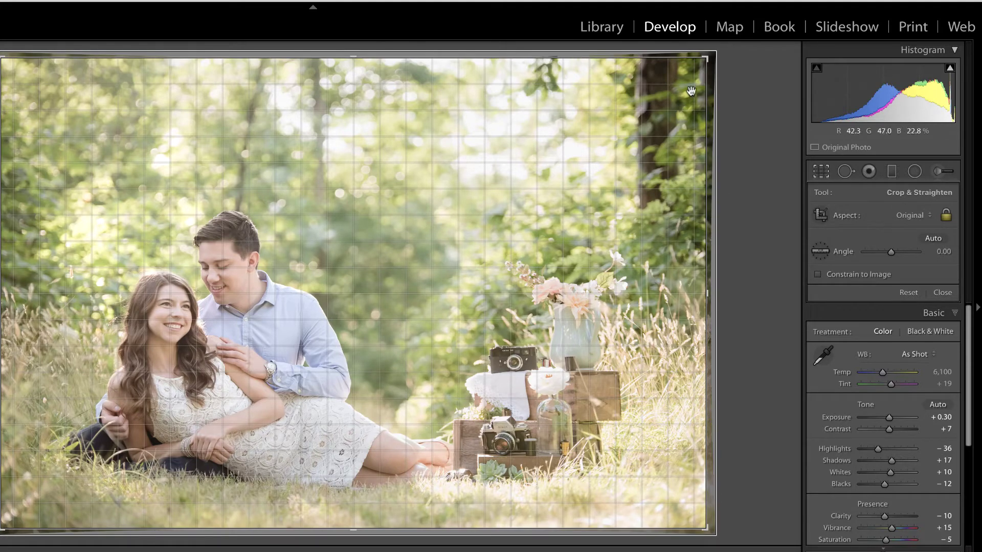
left_click_drag(705, 59, 694, 68)
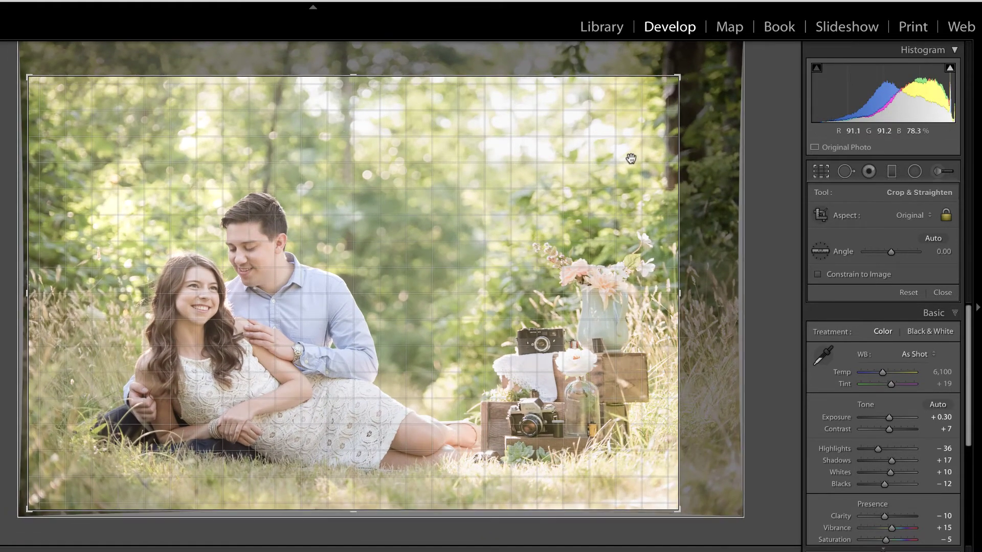
left_click_drag(417, 213, 389, 234)
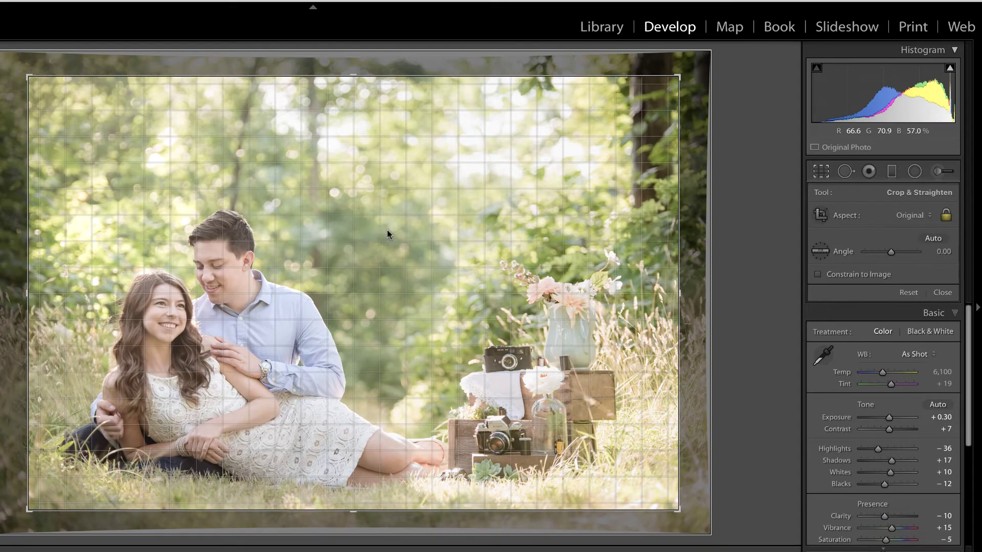
key("Return")
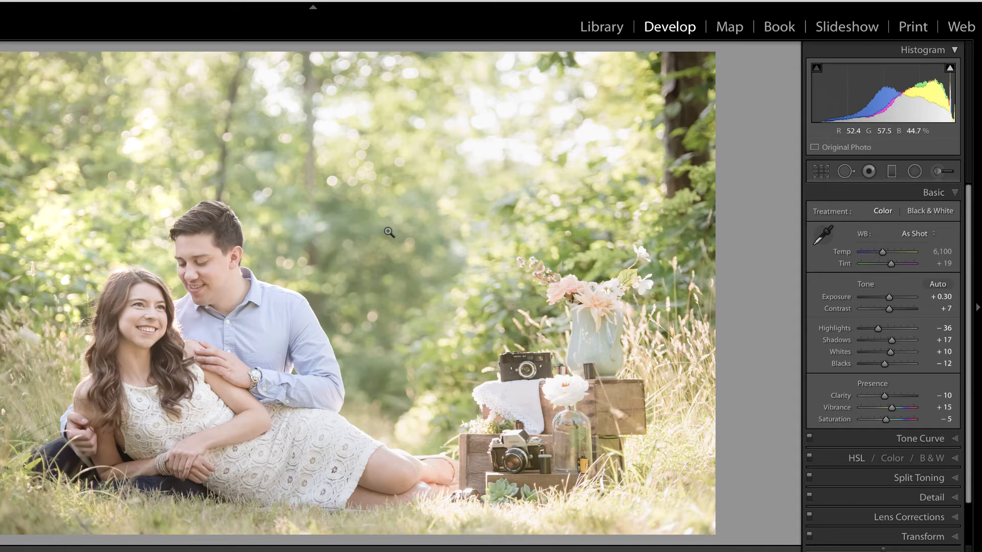
key("r")
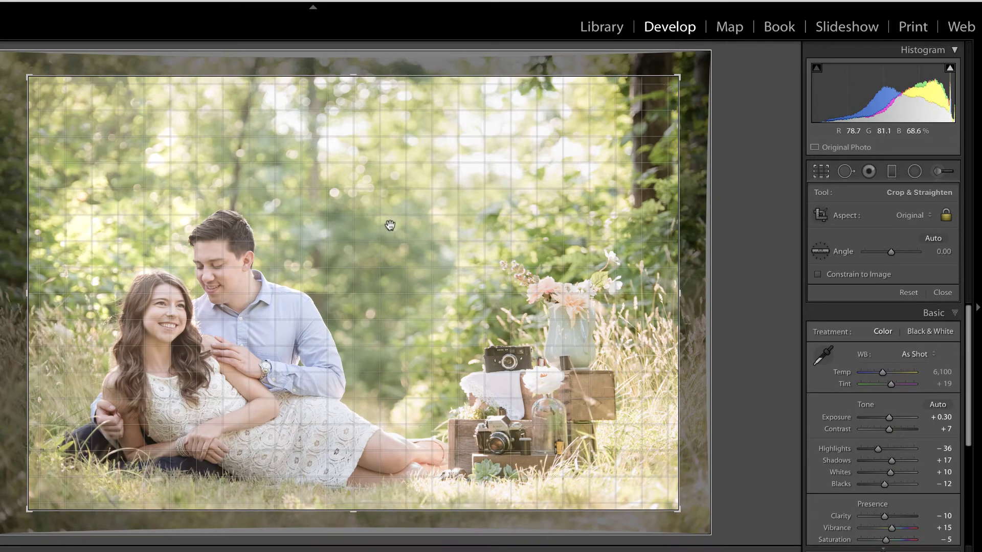
left_click_drag(891, 252, 890, 250)
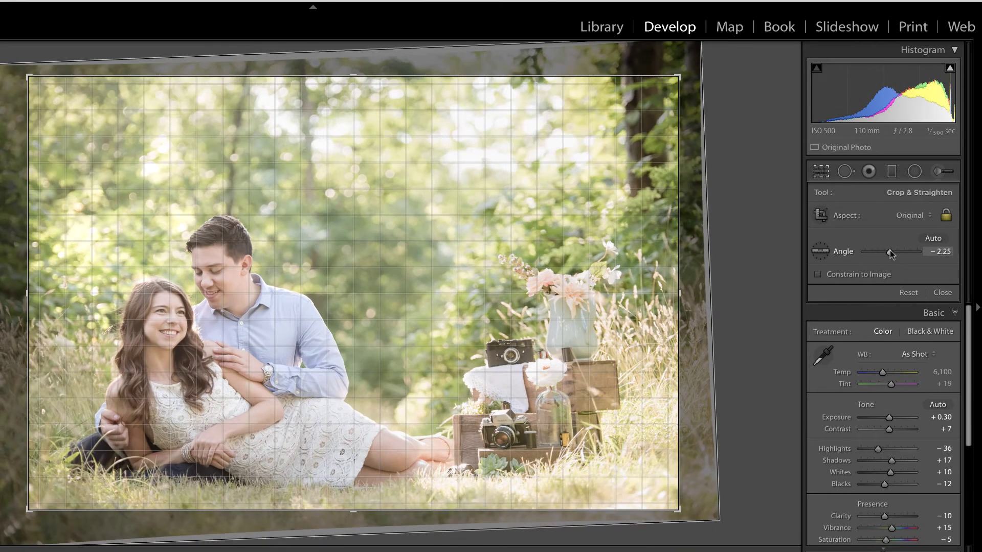
double_click(891, 250)
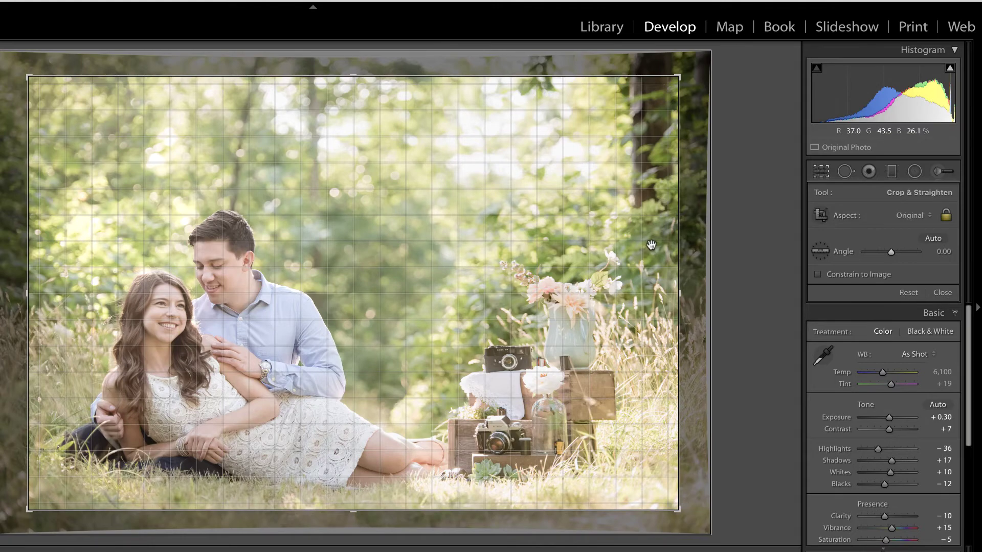
left_click_drag(677, 75, 676, 75)
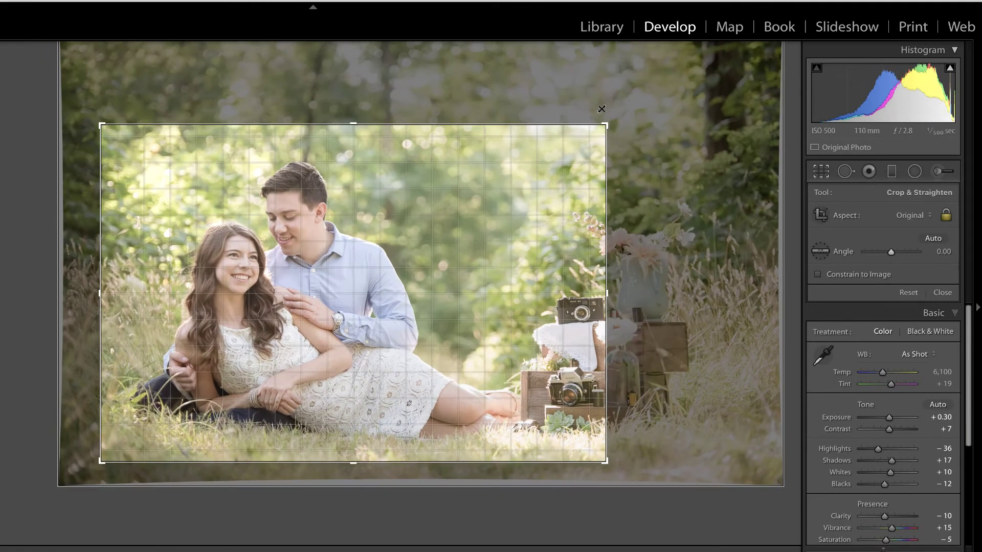
left_click_drag(601, 109, 547, 162)
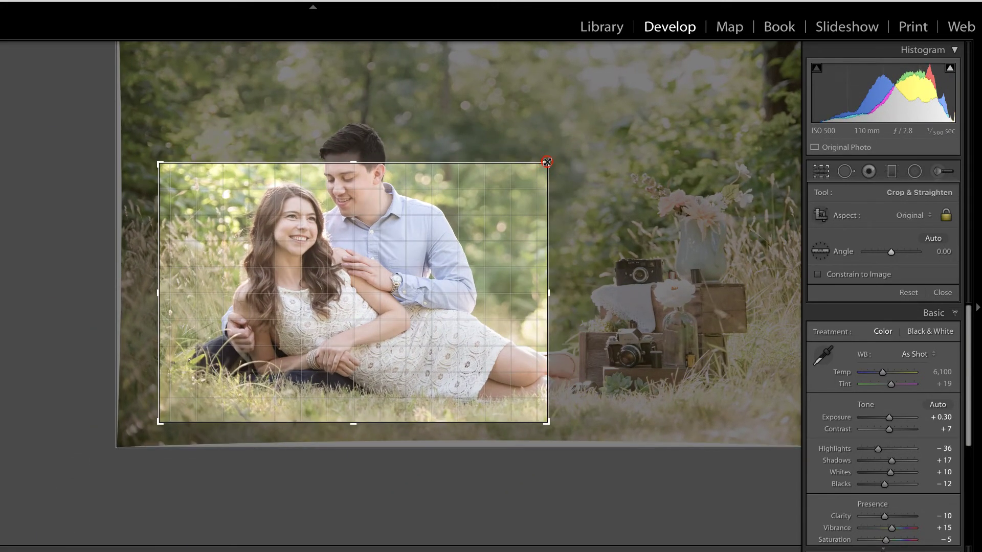
left_click_drag(418, 284, 368, 366)
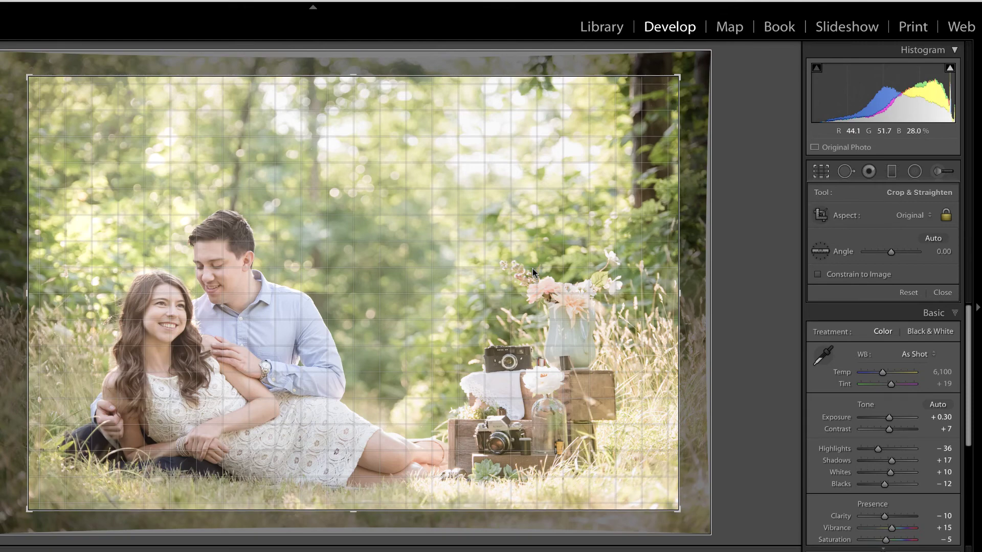
Step: Pull the top-right corner in twice and slide the photo left and down beneath the crop
left_click(676, 74)
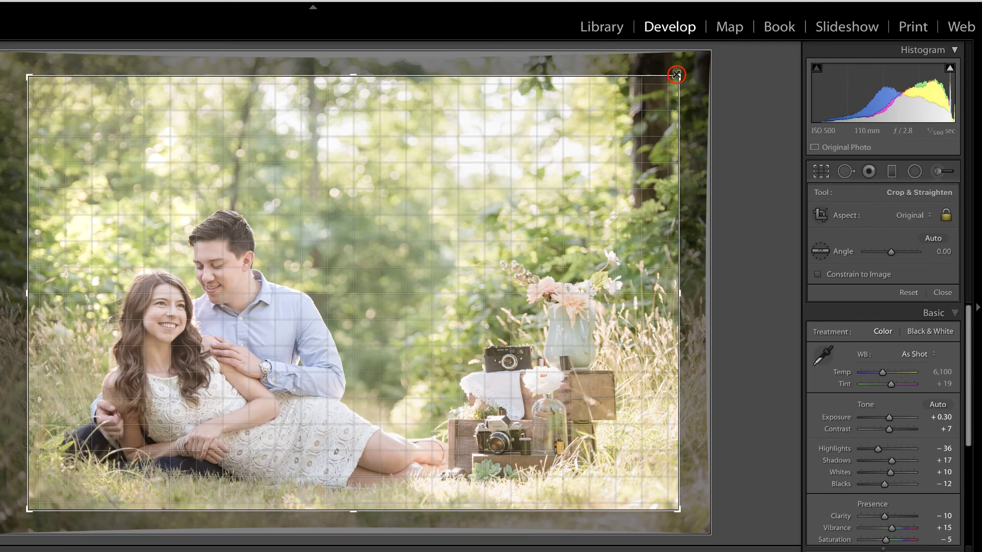
left_click_drag(676, 74, 651, 91)
left_click(537, 157)
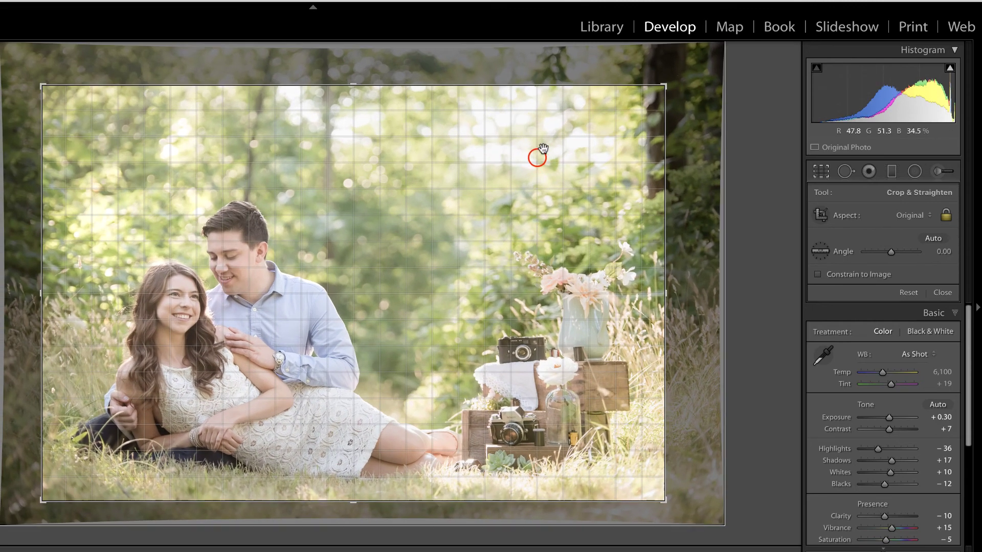
left_click_drag(543, 149, 520, 171)
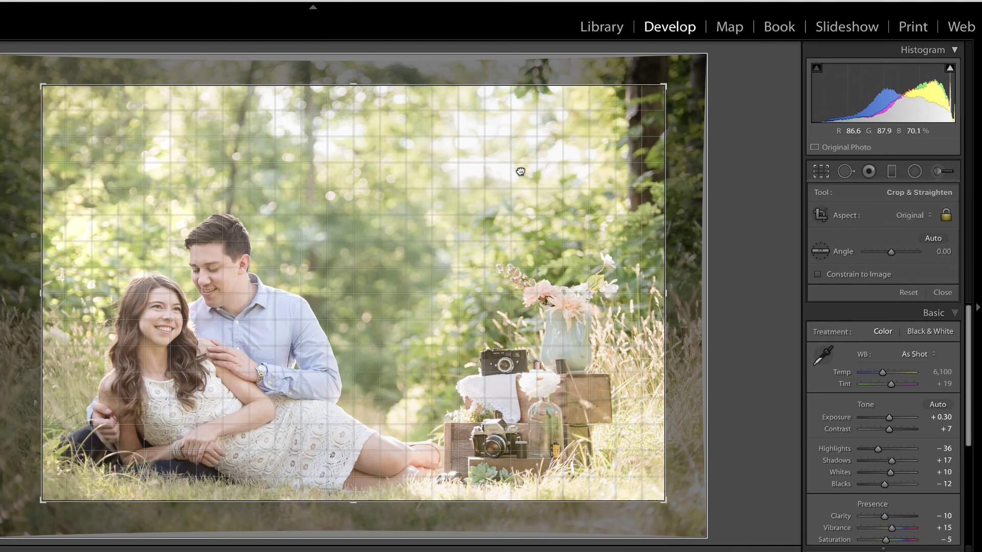
left_click_drag(663, 86, 628, 111)
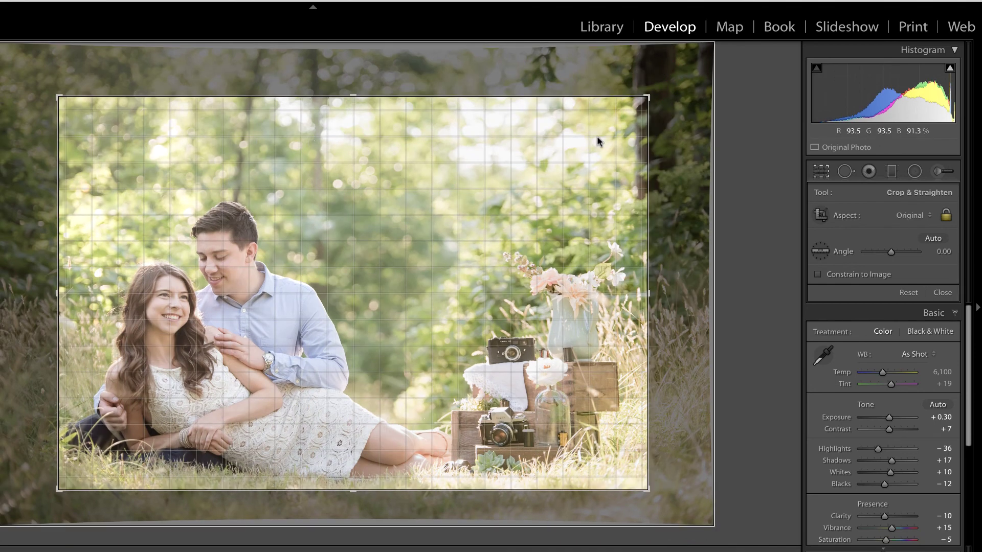